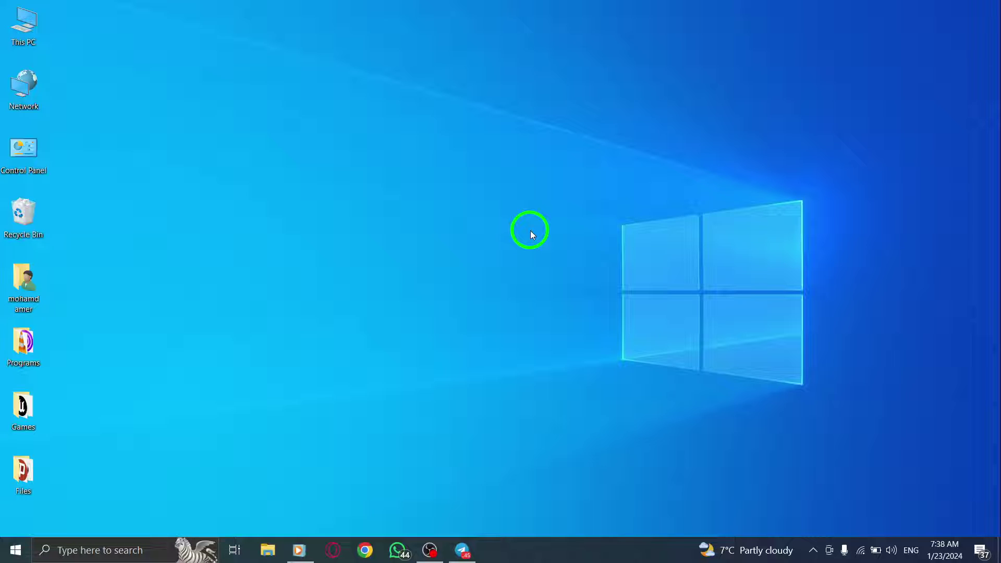
Bring up Telegram and open the My New Number chat from Contacts, searching 'my'.
{"action": "left_click", "coordinate": [462, 549]}
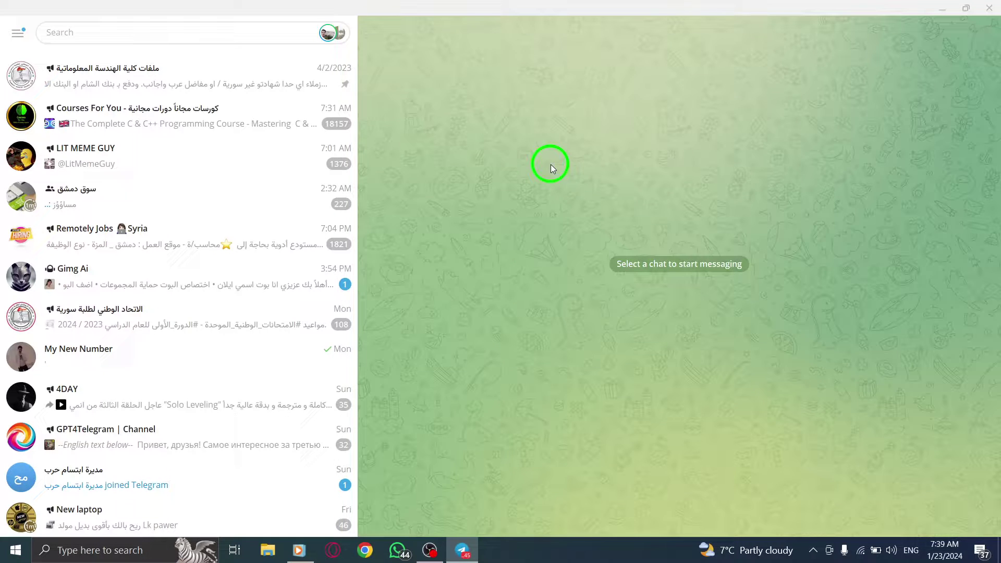
{"action": "left_click", "coordinate": [16, 32]}
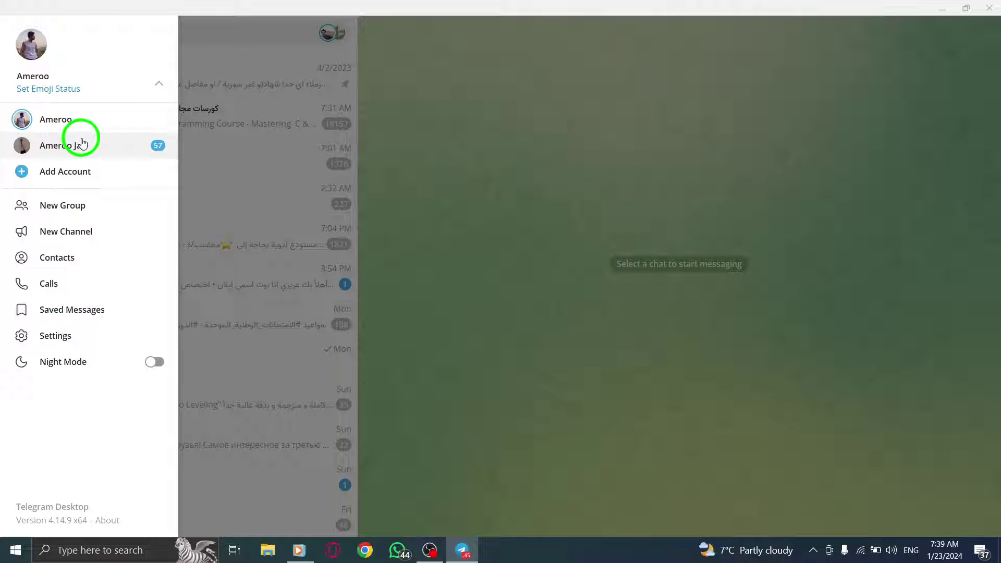
{"action": "left_click", "coordinate": [65, 259]}
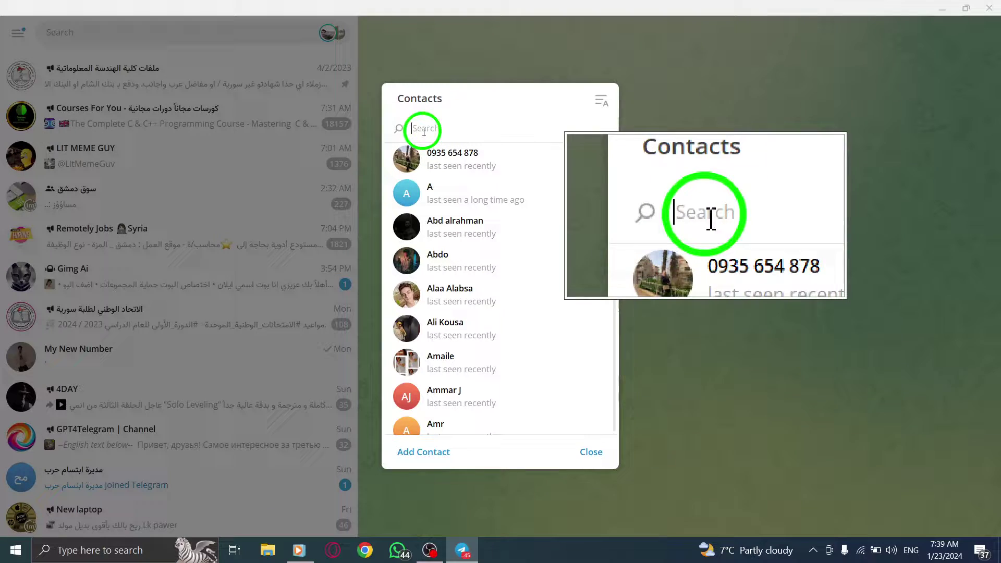
{"action": "type", "text": "my"}
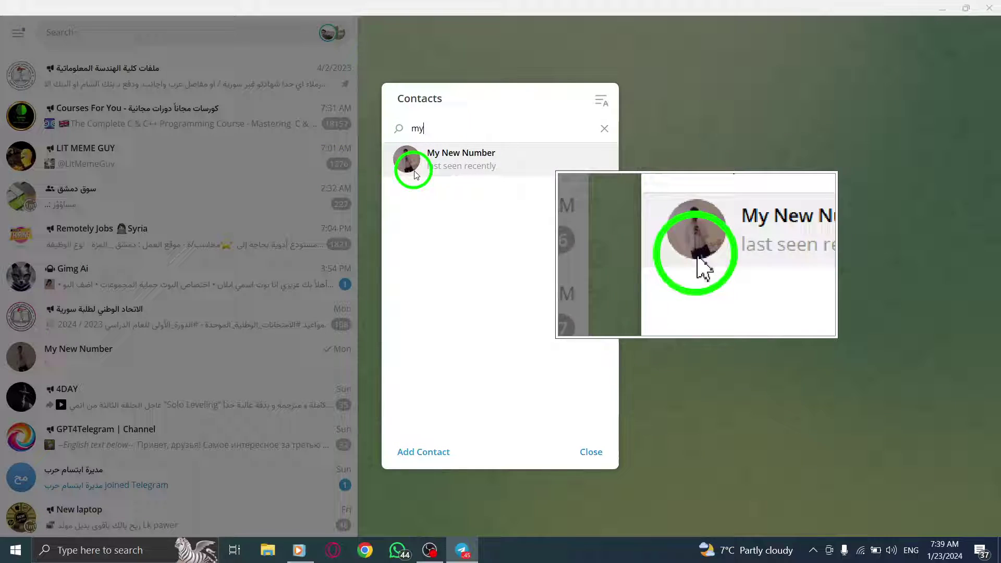
{"action": "left_click", "coordinate": [432, 162]}
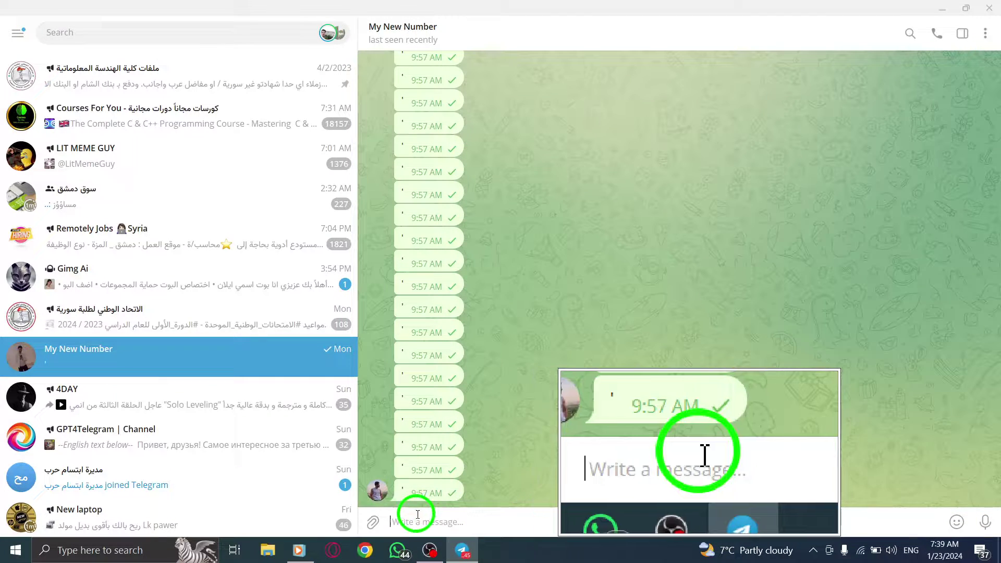
Start a file attachment and pick the image '55' in the Desktop Files folder.
{"action": "left_click", "coordinate": [373, 522]}
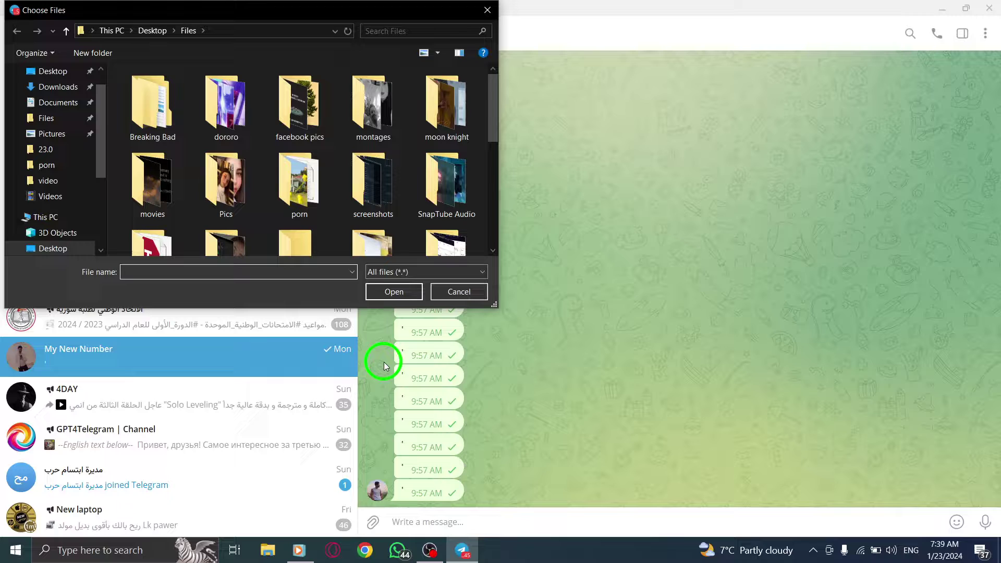
{"action": "scroll", "coordinate": [332, 196], "scroll_direction": "down", "scroll_amount": 5}
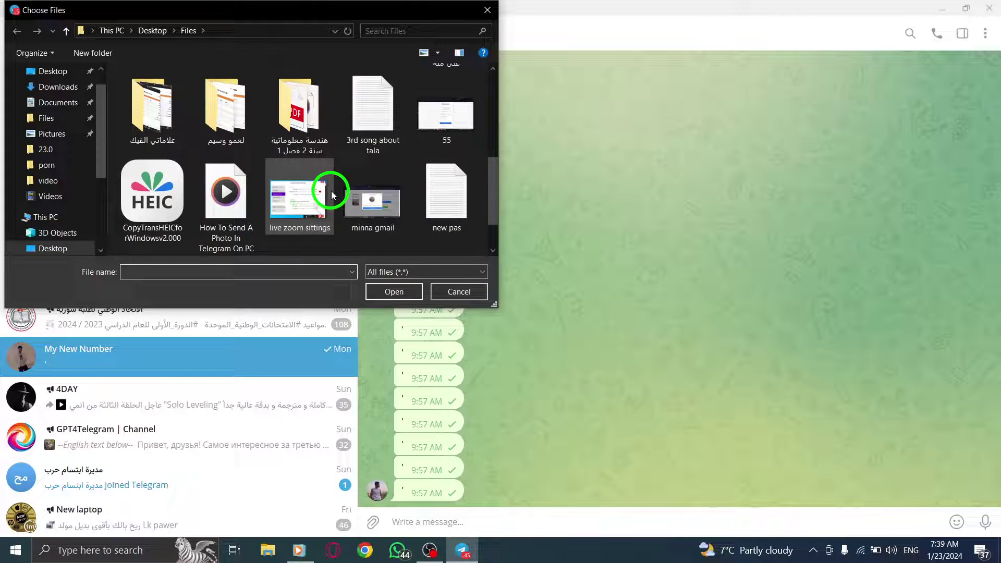
{"action": "scroll", "coordinate": [412, 159], "scroll_direction": "down", "scroll_amount": 1}
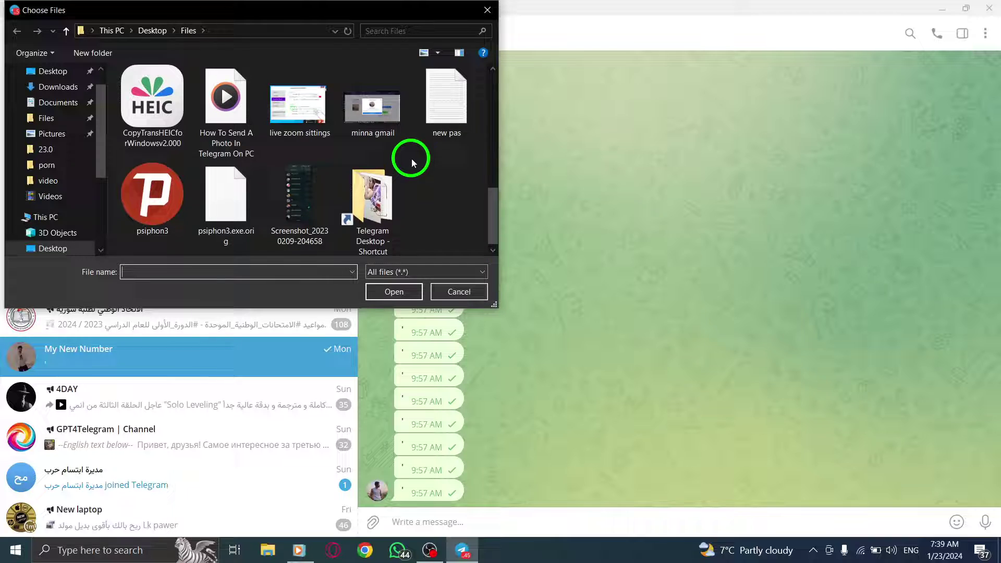
{"action": "scroll", "coordinate": [411, 159], "scroll_direction": "up", "scroll_amount": 1}
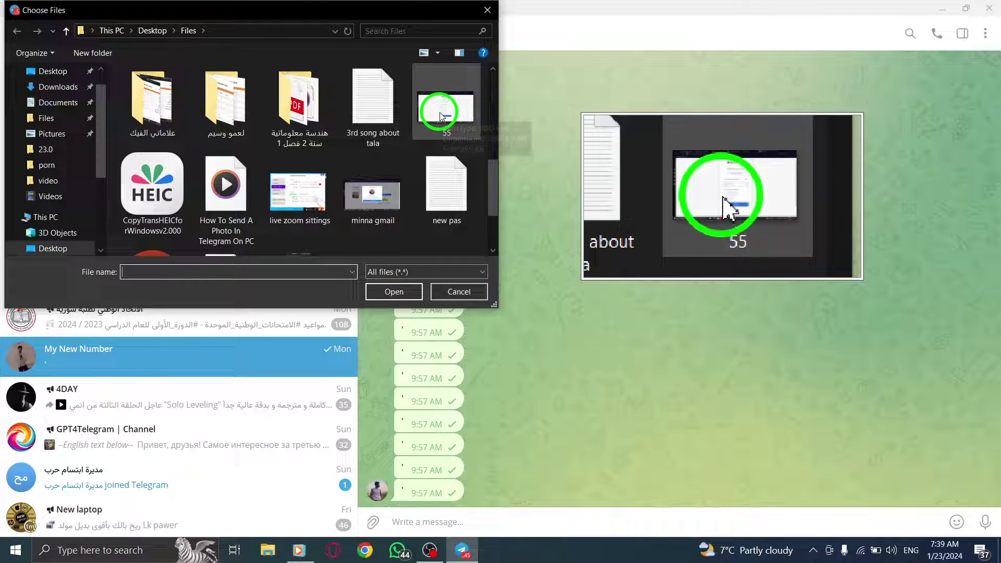
{"action": "left_click", "coordinate": [443, 116]}
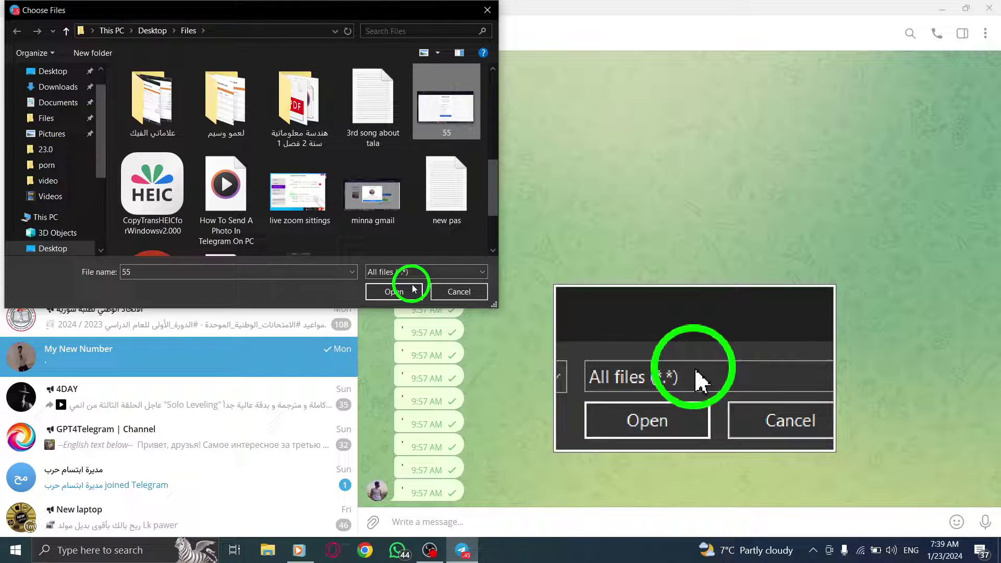
Preview image '55', cancel without sending, close Telegram and right-click the desktop.
{"action": "left_click", "coordinate": [403, 292]}
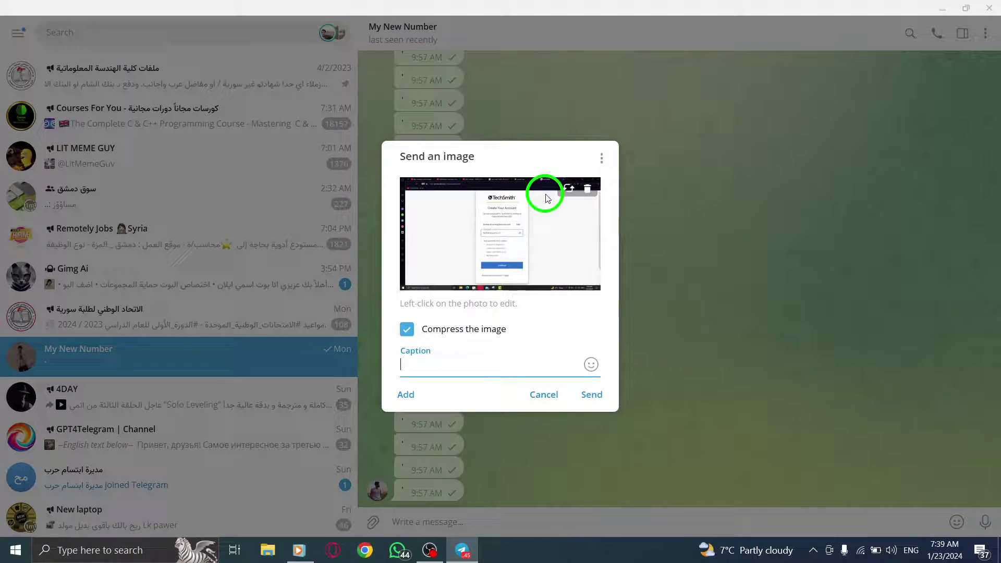
{"action": "left_click", "coordinate": [431, 361]}
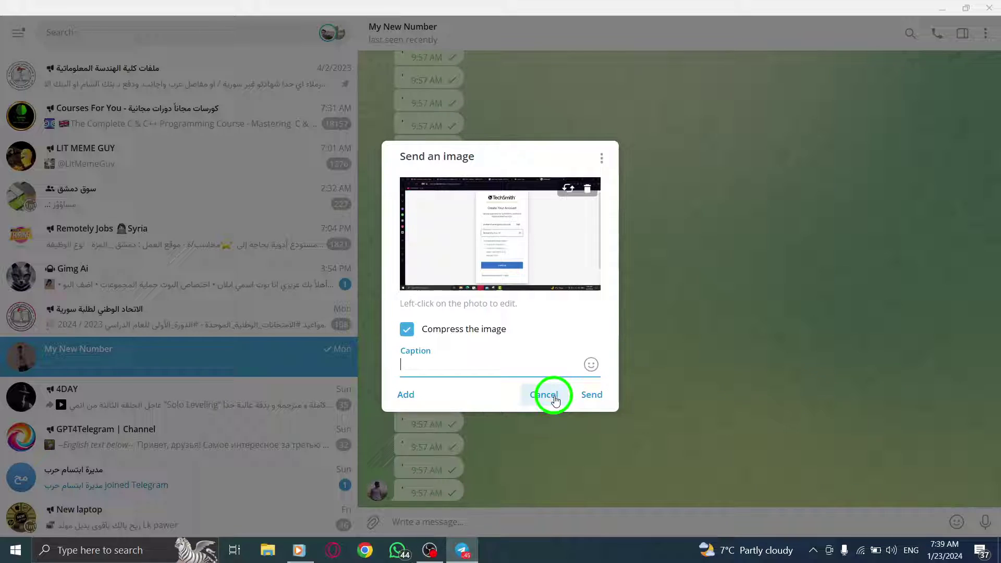
{"action": "left_click", "coordinate": [545, 395]}
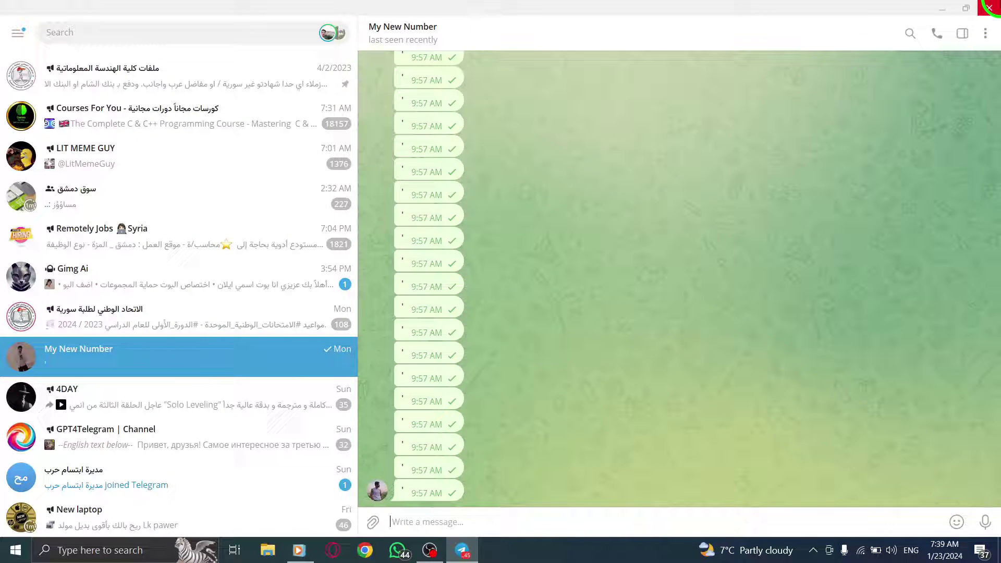
{"action": "left_click", "coordinate": [990, 7]}
{"action": "right_click", "coordinate": [550, 210]}
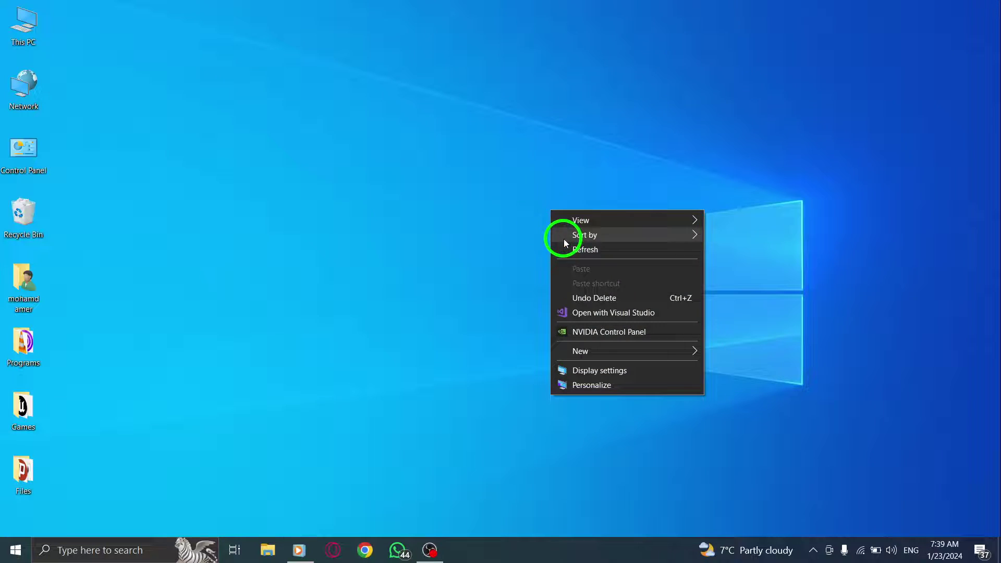